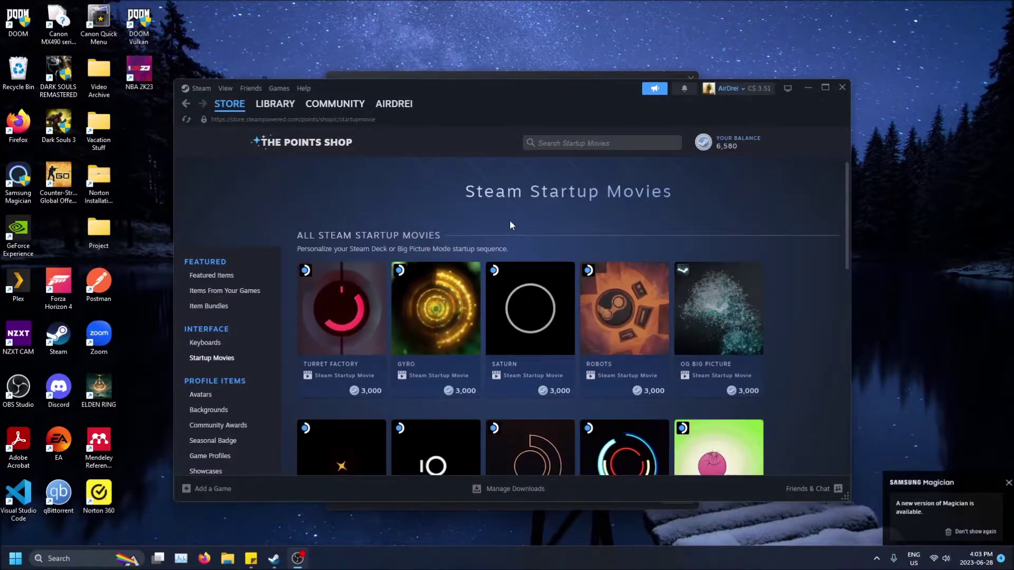
- Maximize Steam and browse to the Points Shop's full Startup Movies category
left_click(827, 90)
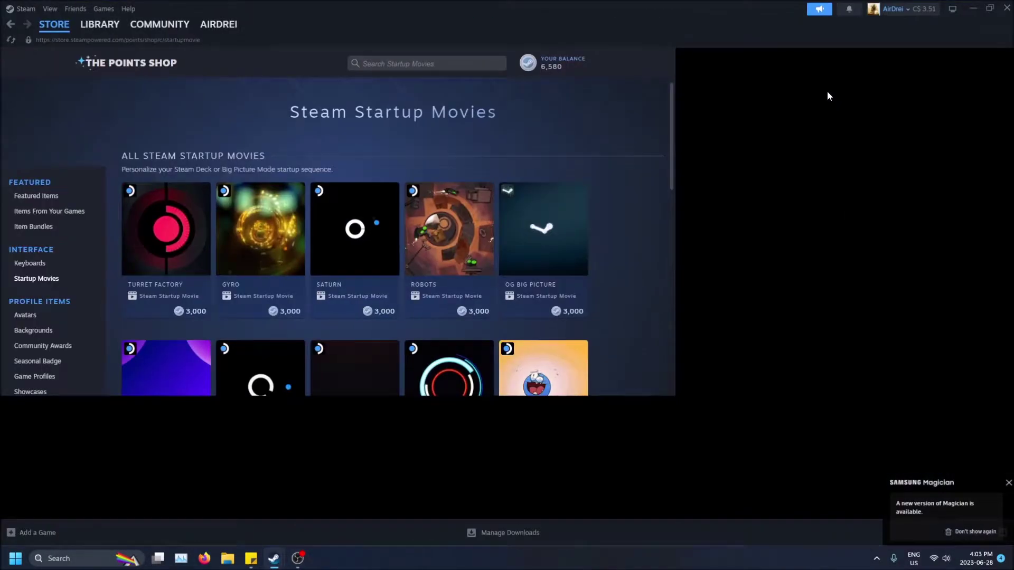
left_click(58, 25)
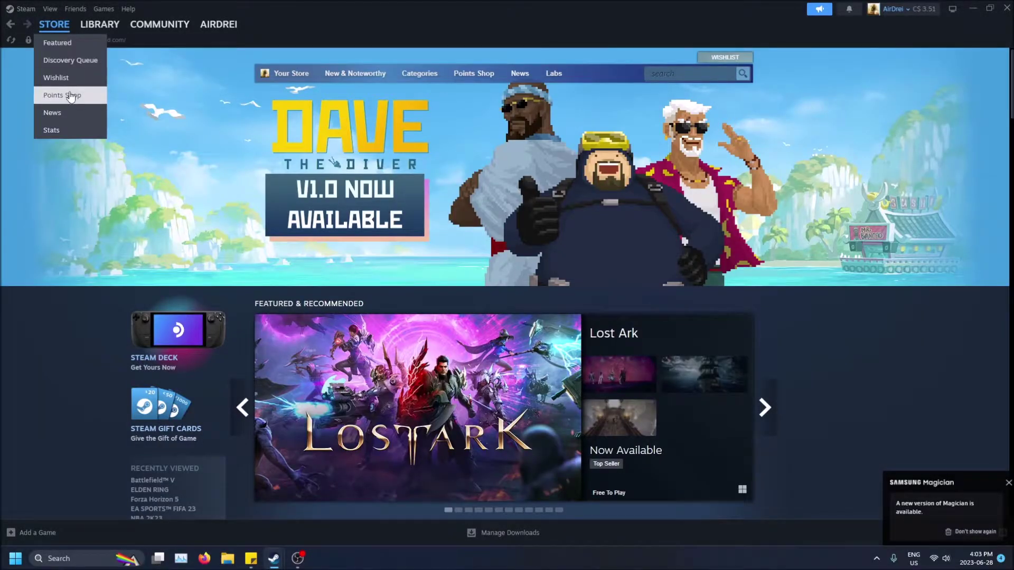
left_click(62, 95)
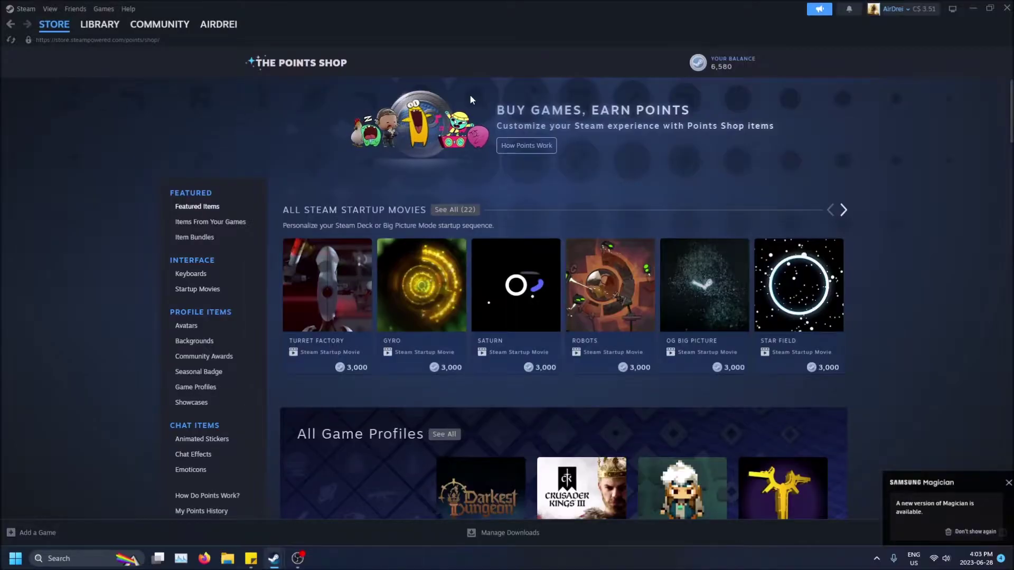
scroll(204, 217, "down", 2)
scroll(205, 203, "up", 2)
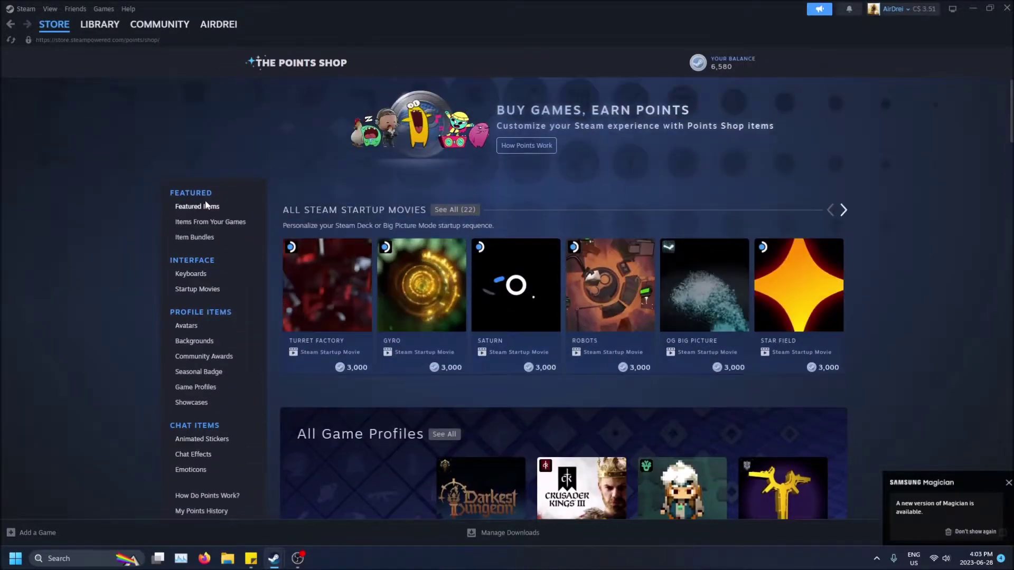
left_click(203, 290)
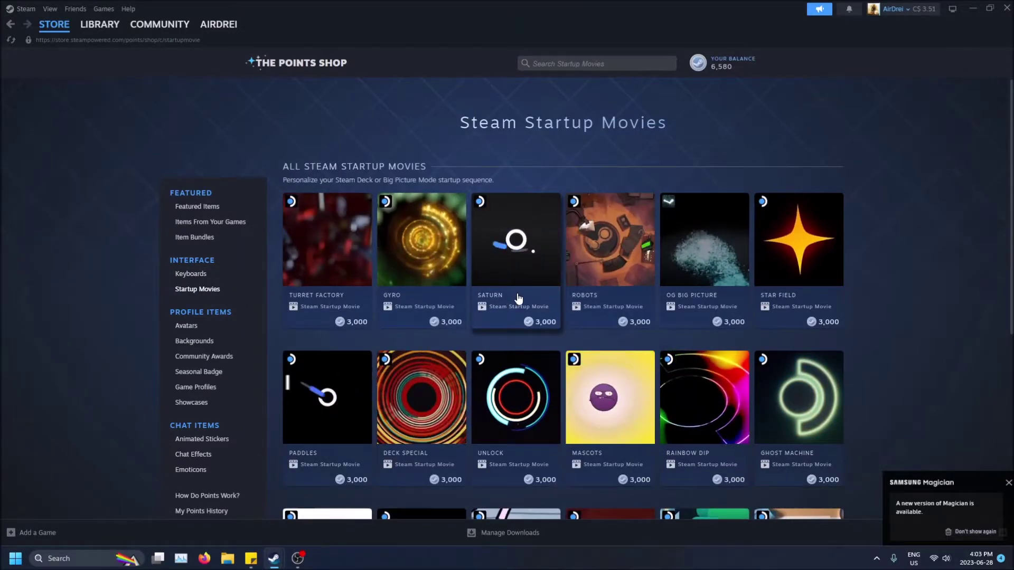
- Dismiss the Samsung Magician notification and close Sticky Notes from its taskbar menu
left_click(1008, 484)
scroll(635, 387, "down", 4)
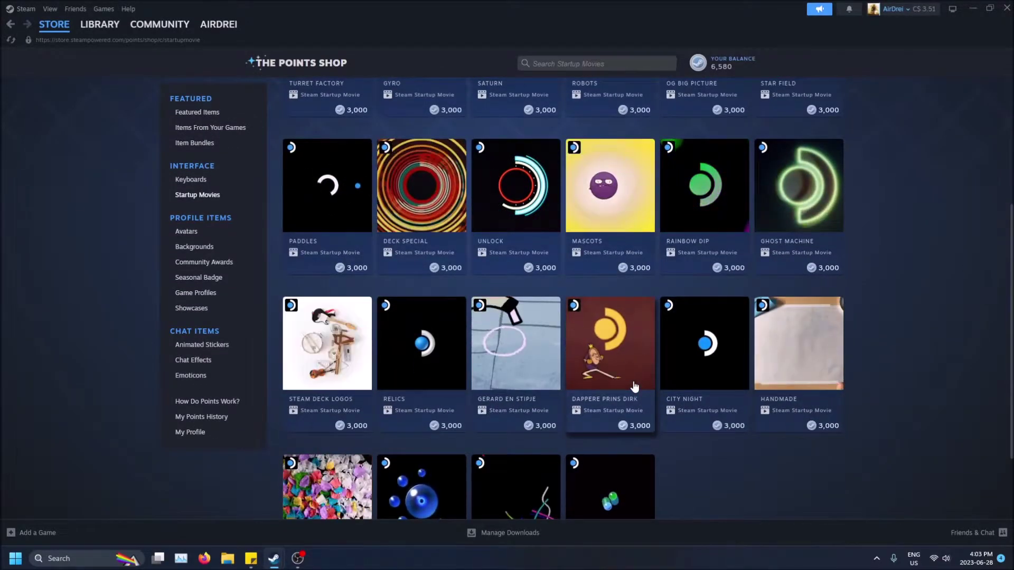
scroll(635, 387, "up", 4)
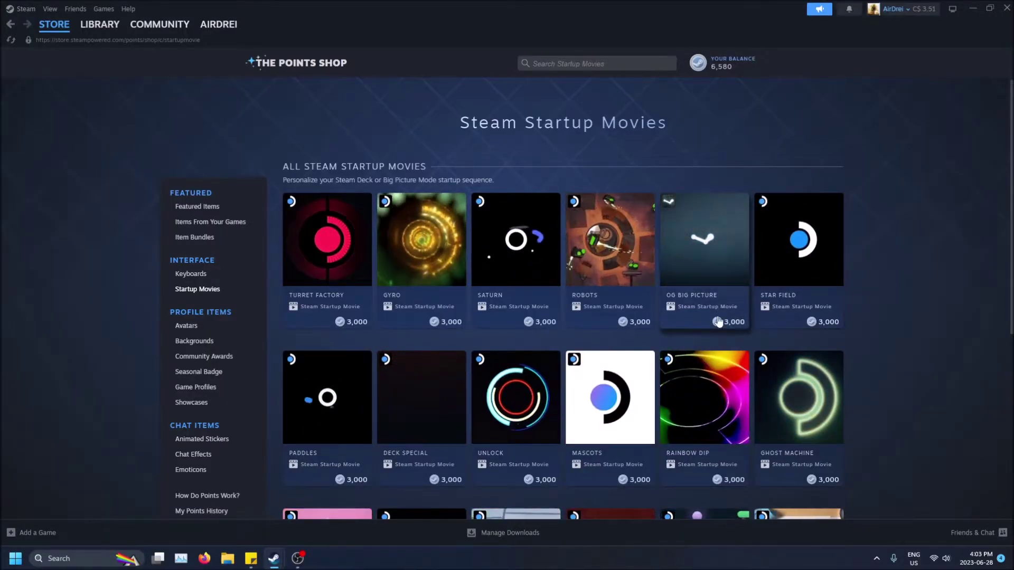
right_click(250, 559)
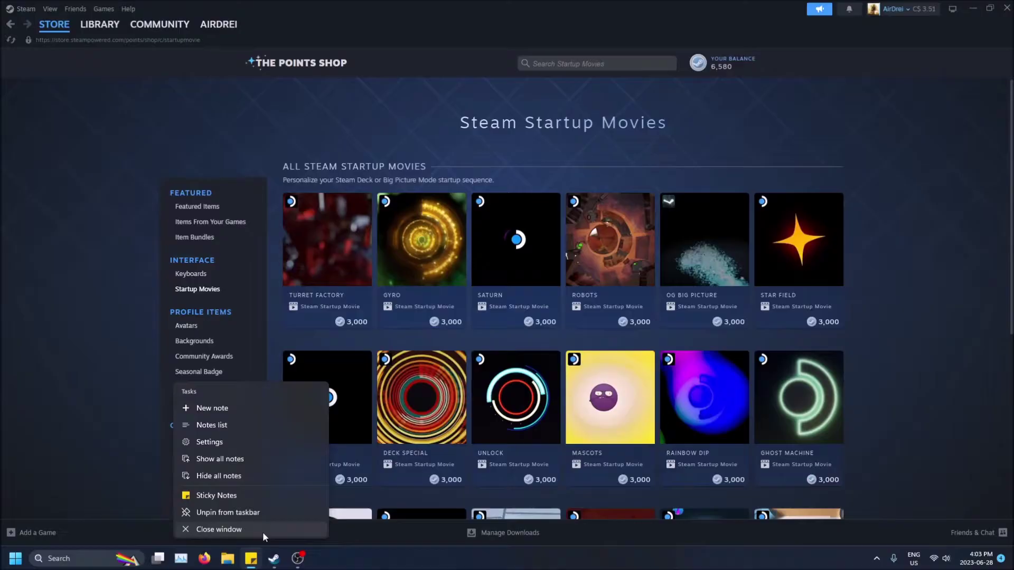
left_click(263, 535)
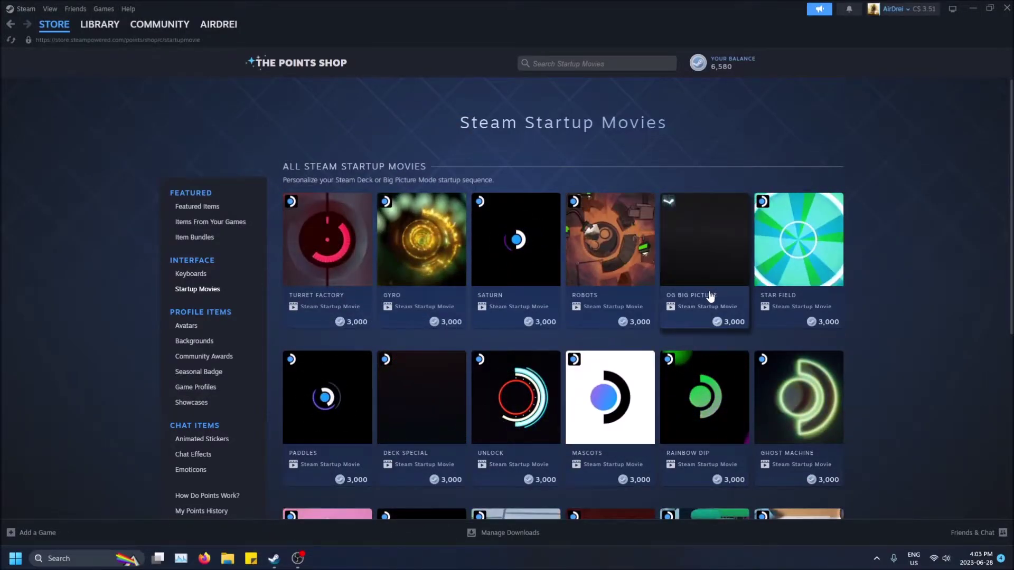
- Purchase OG Big Picture for 3,000 points and equip it as the startup movie
left_click(709, 296)
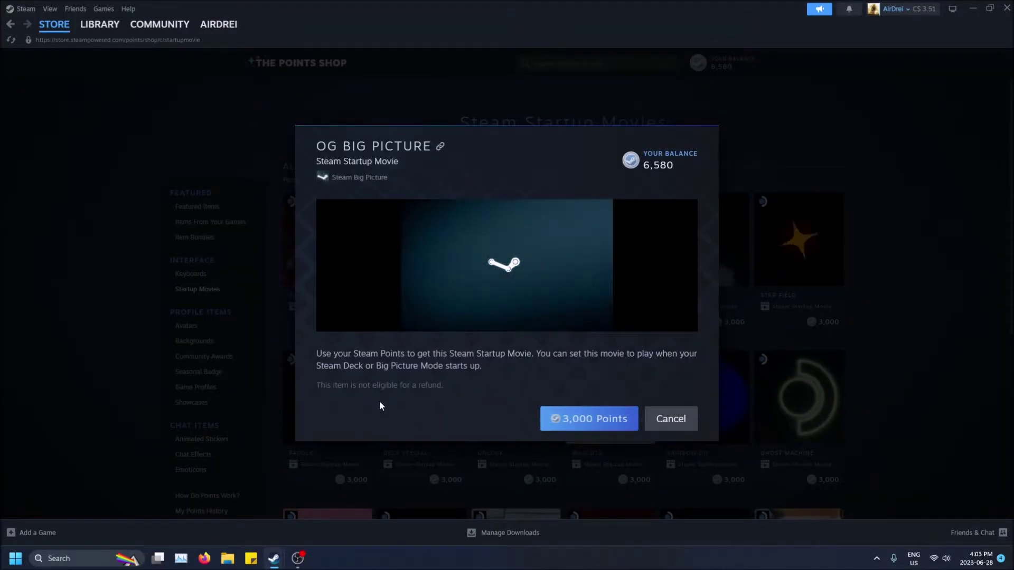
left_click_drag(445, 386, 316, 386)
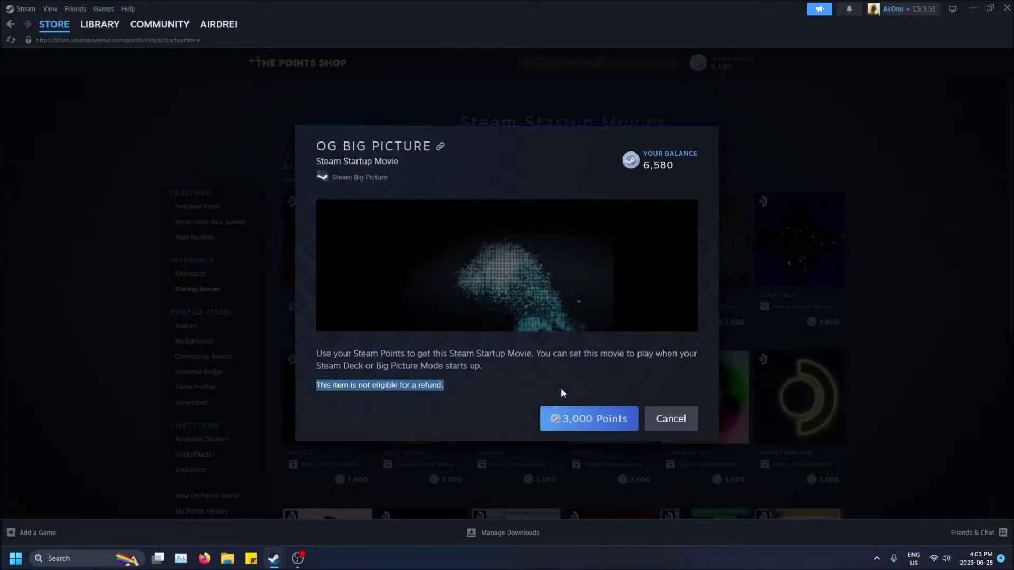
left_click(581, 419)
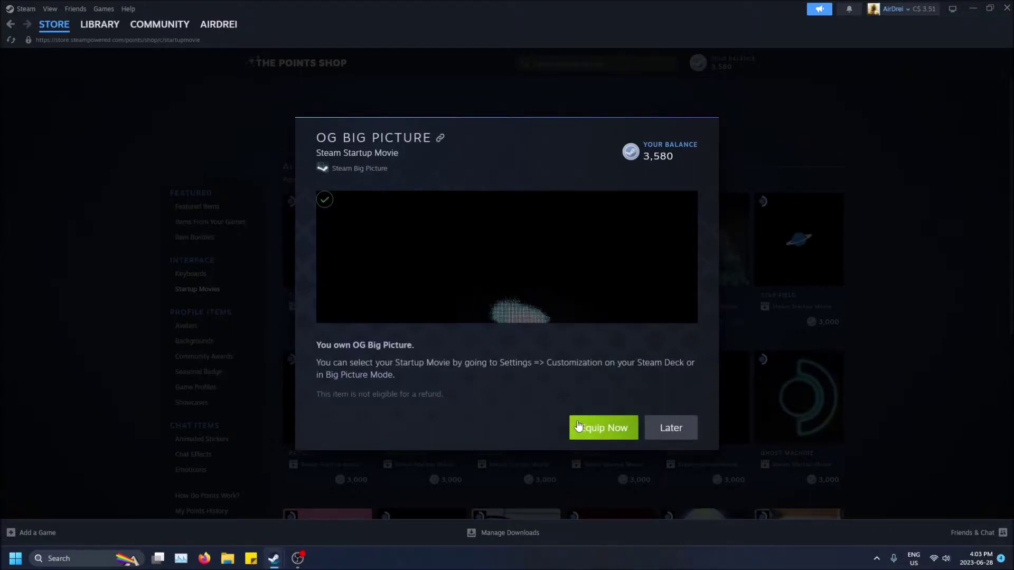
left_click(593, 426)
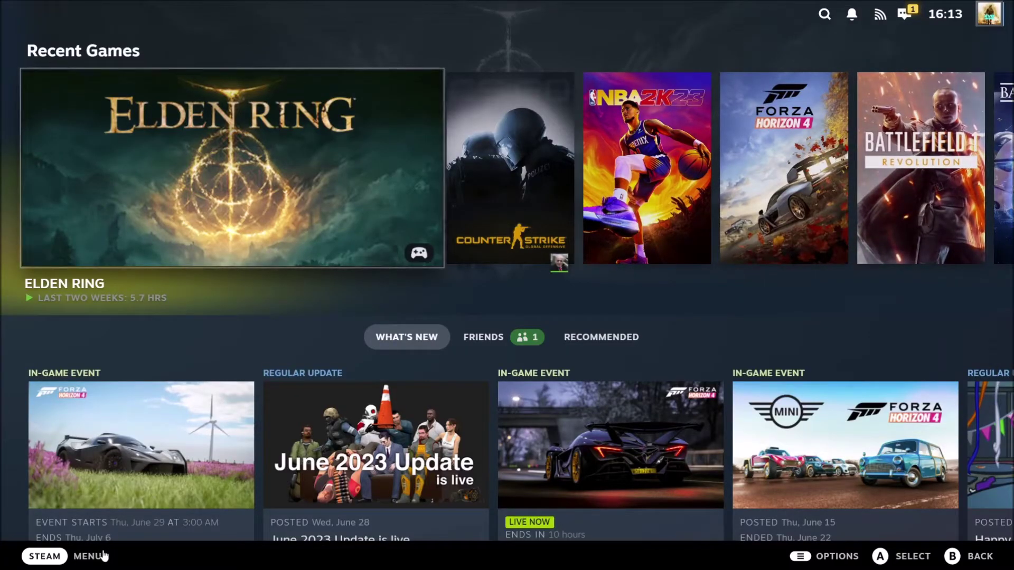
- Open Steam Settings > Customization to confirm OG Big Picture is the checked startup movie
left_click(46, 557)
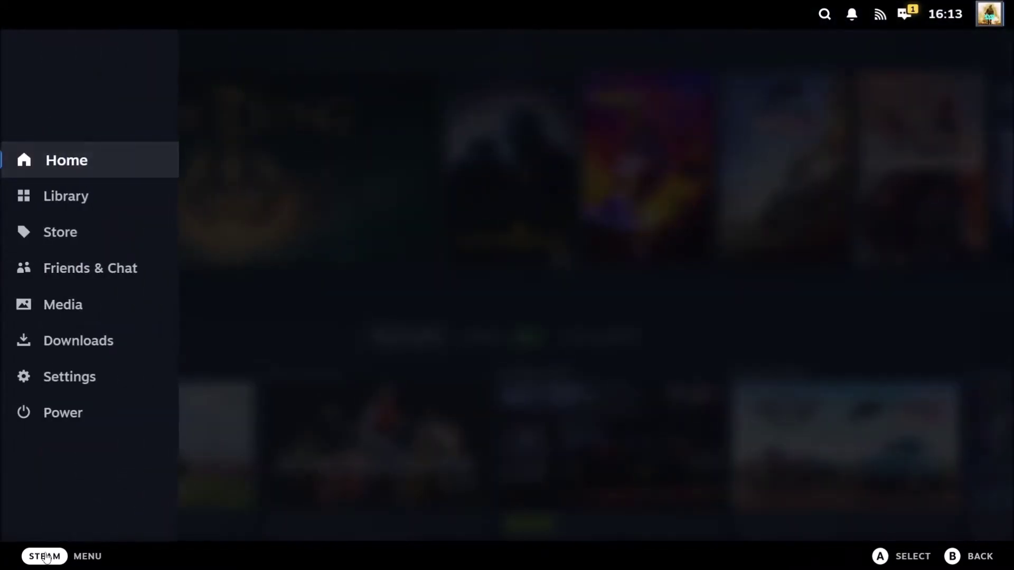
left_click(75, 392)
scroll(195, 444, "down", 2)
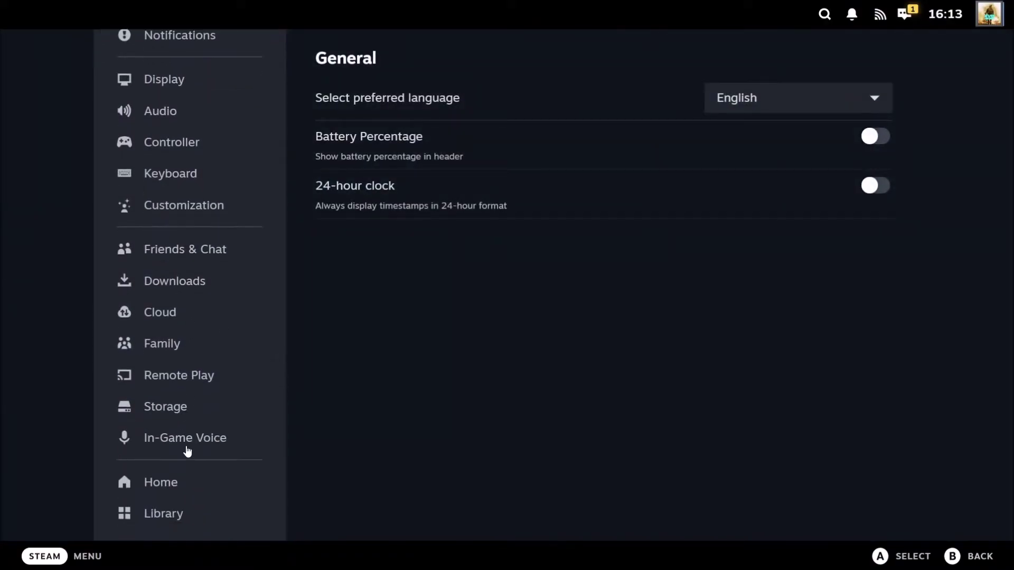
left_click(186, 206)
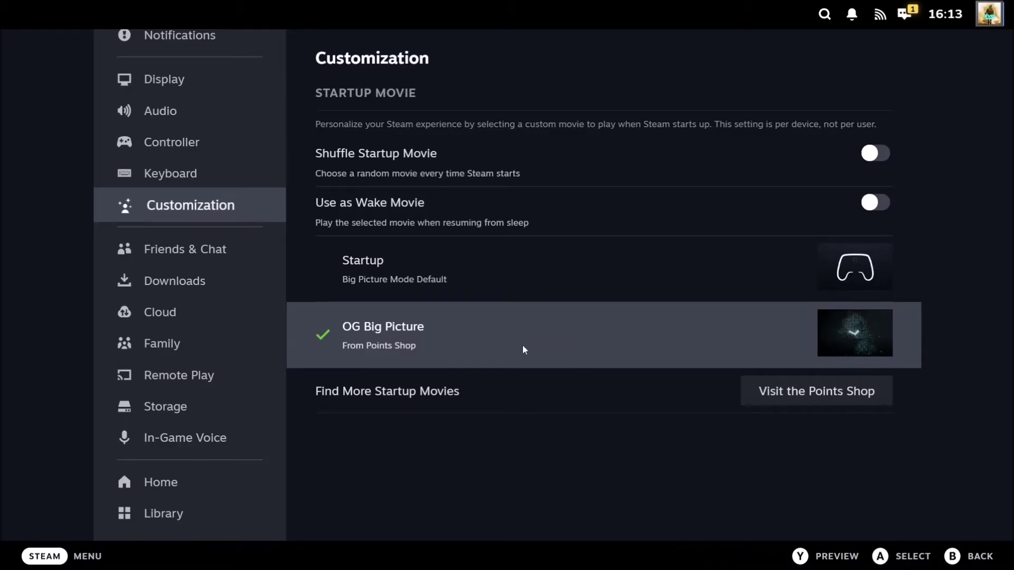
- Back out of the Customization settings to the Big Picture home screen
left_click(988, 558)
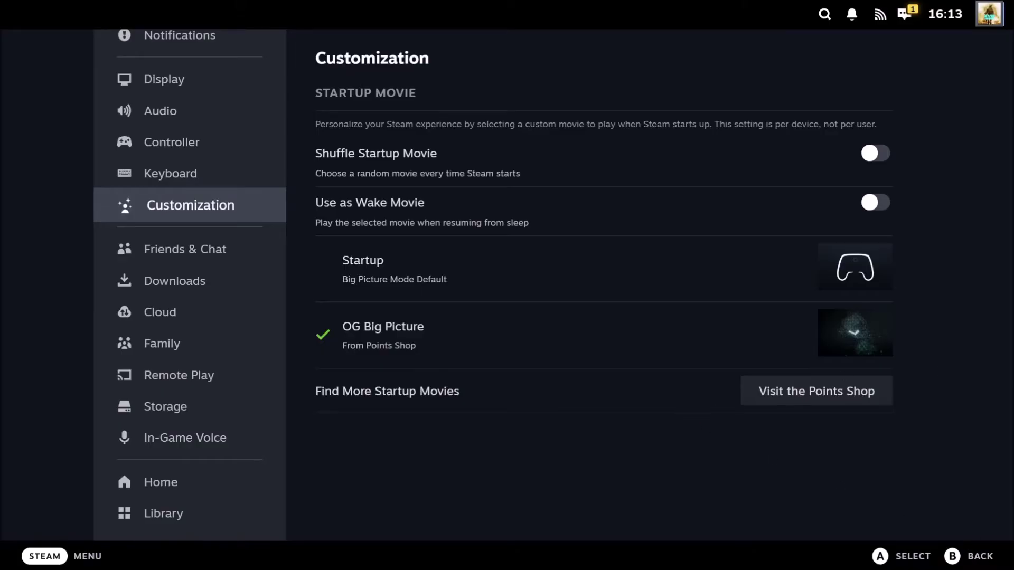